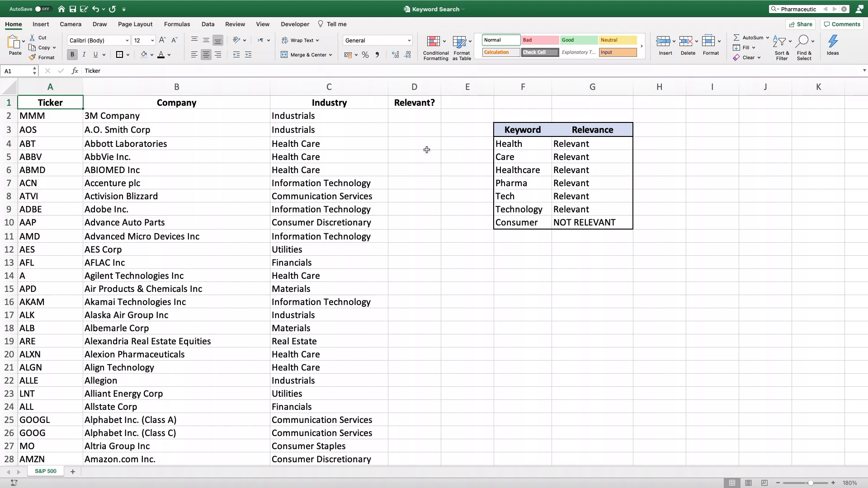
Step: Clear the text in the sheet search box and select the Health keyword cell F4
click(798, 8)
key(BackSpace)
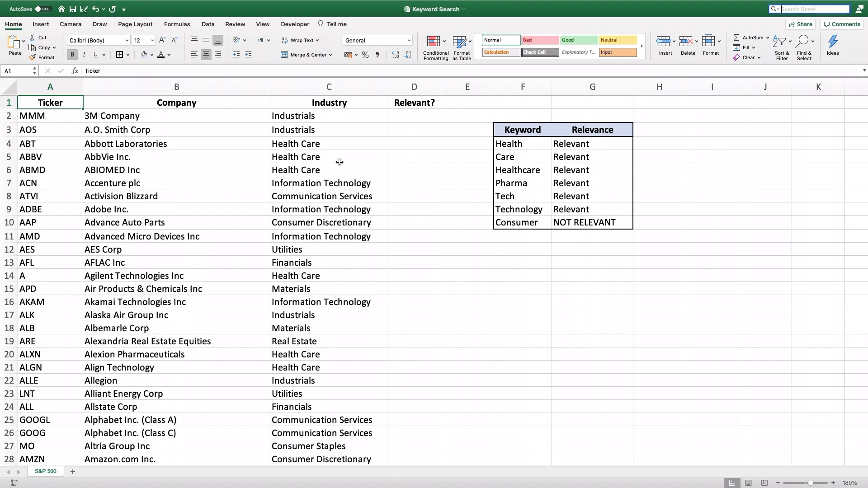
click(531, 143)
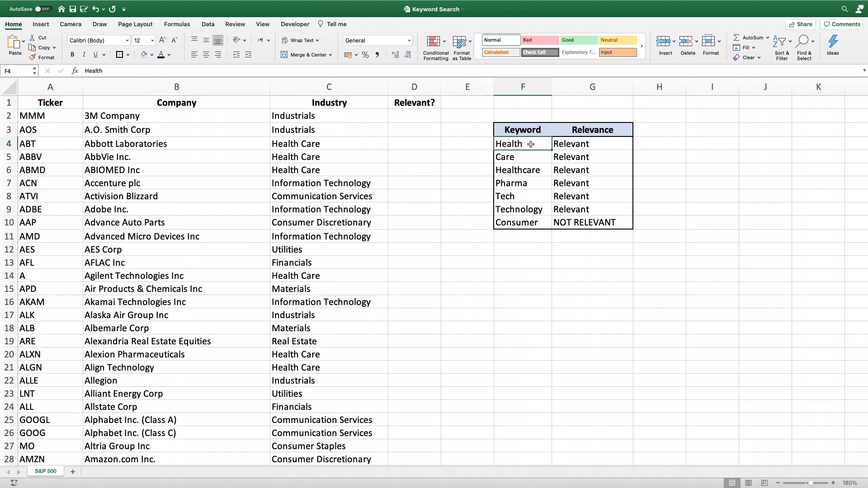
Step: Examine the IFERROR, INDEX and MATCH parts of the formula in cell D2, including its 0 match type
click(399, 114)
double_click(402, 117)
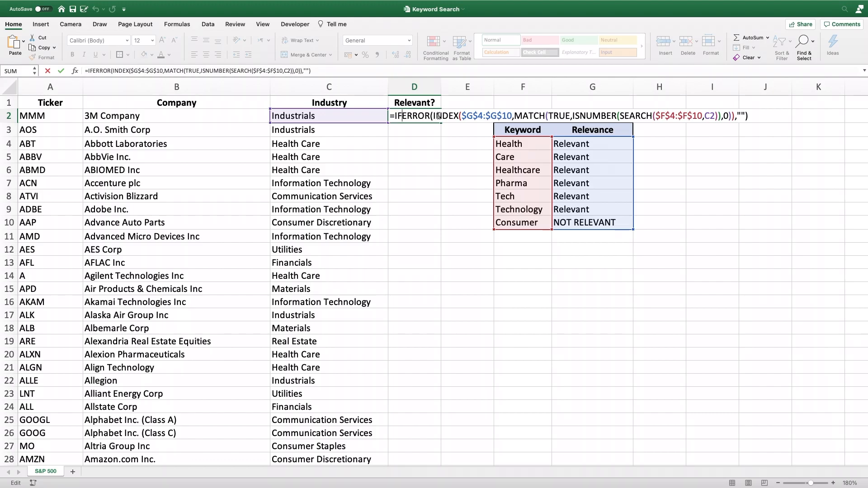
drag(433, 117, 716, 116)
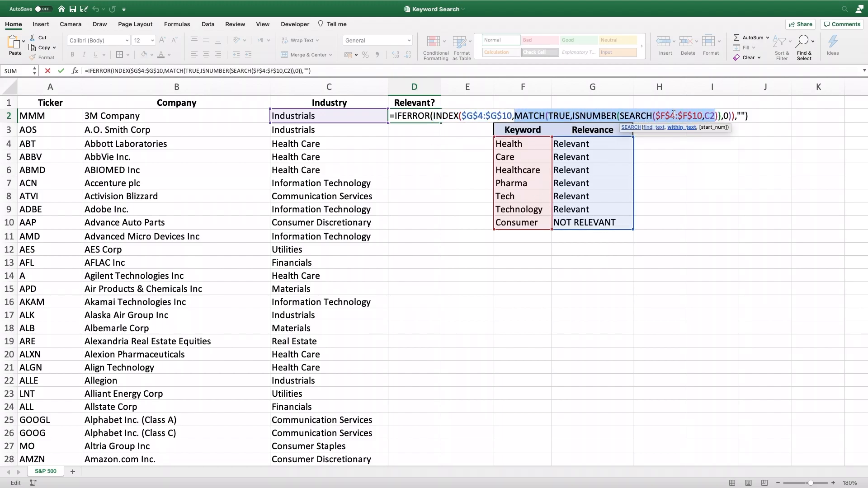
double_click(725, 117)
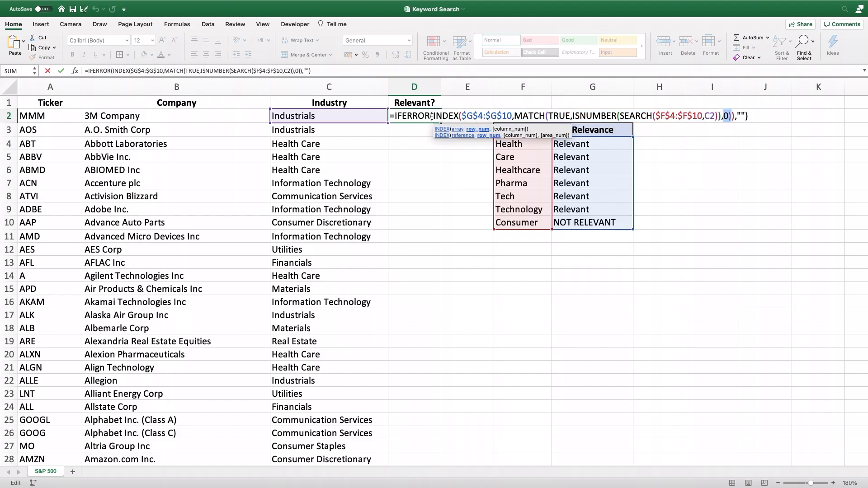
drag(433, 117, 703, 117)
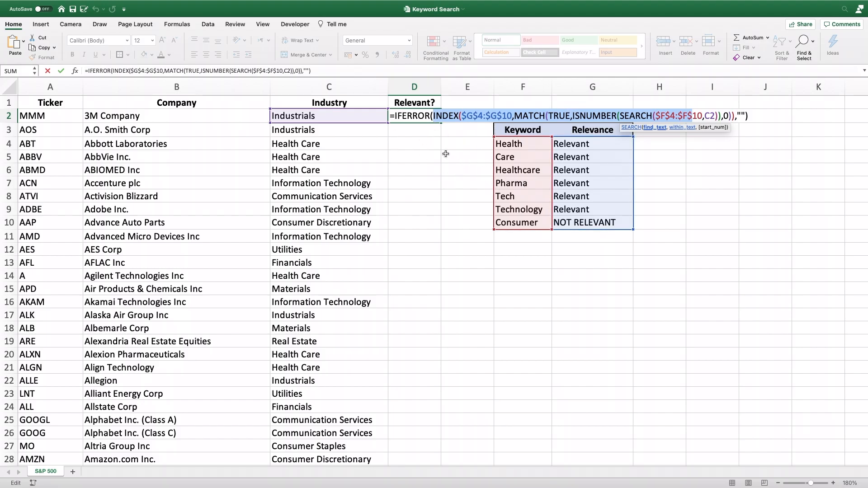
key(Return)
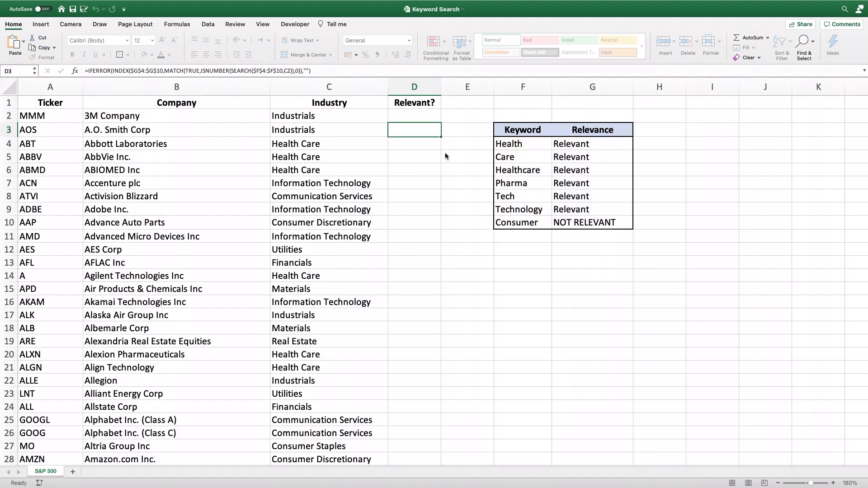
Step: Review the Keyword and Relevance table in F3:G10 and select the whole Industry column of data
drag(520, 131, 604, 221)
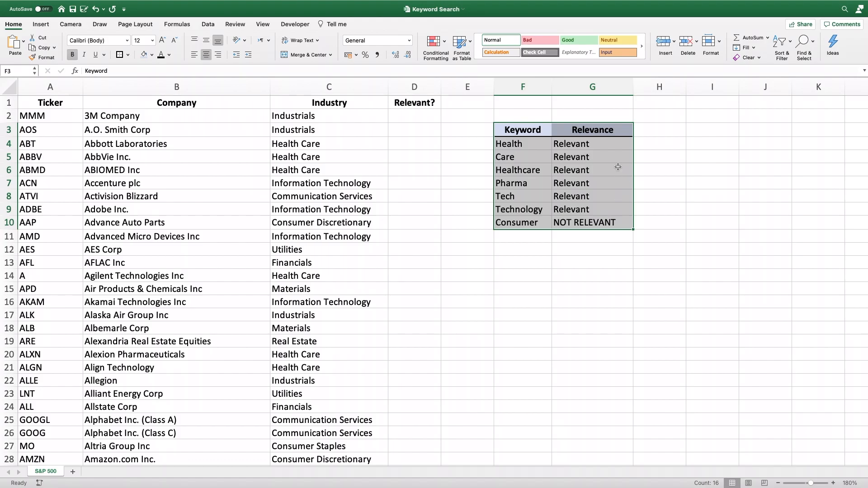
click(540, 146)
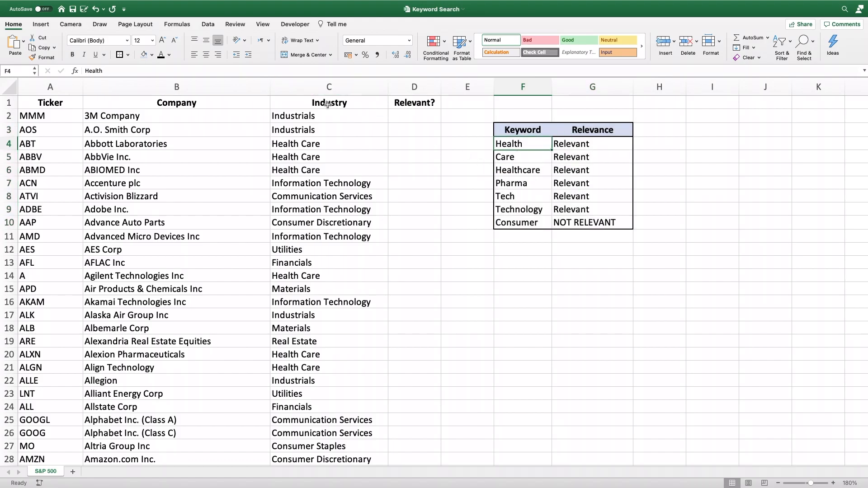
click(313, 104)
key(ctrl+shift+Down)
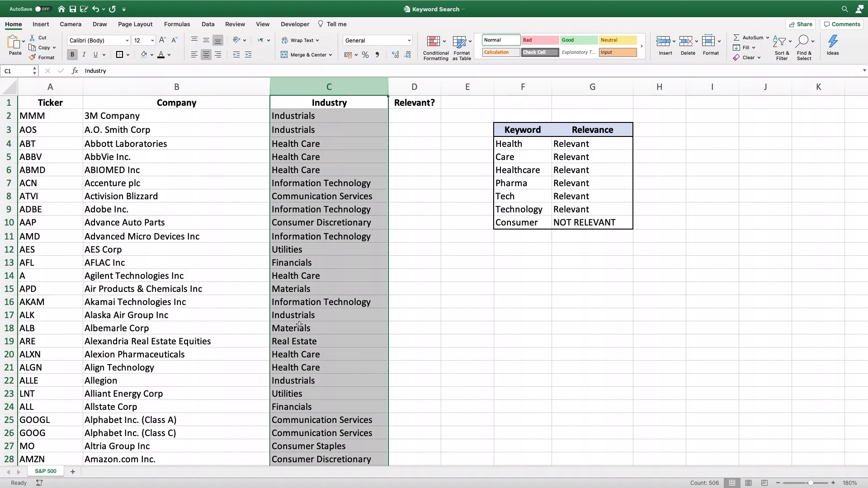
Step: Go through the keywords from Care to Technology and their Relevant labels in G4:G9
click(535, 152)
click(543, 171)
click(540, 188)
click(536, 196)
click(542, 209)
drag(604, 139, 609, 206)
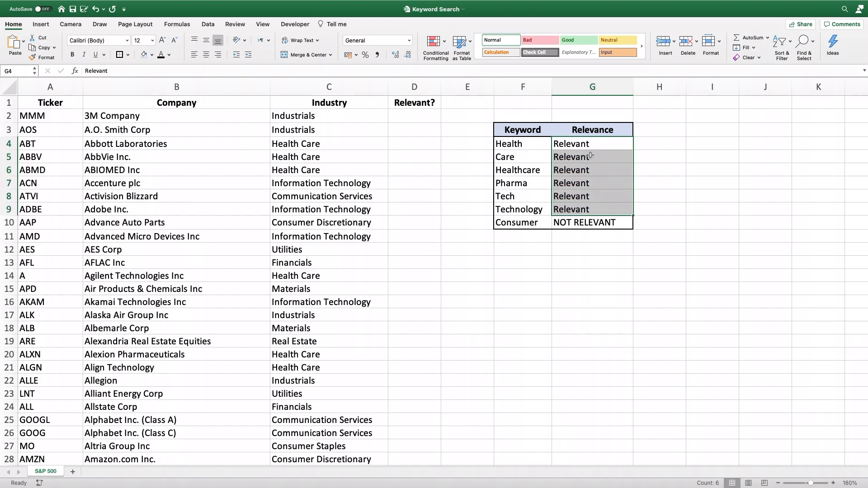
click(592, 147)
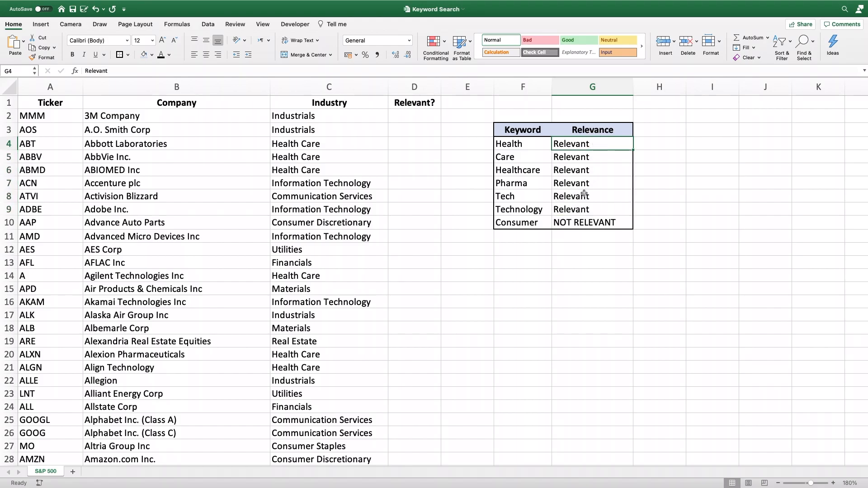
Step: Check the Consumer keyword in F10 against its NOT RELEVANT label in G10
click(533, 223)
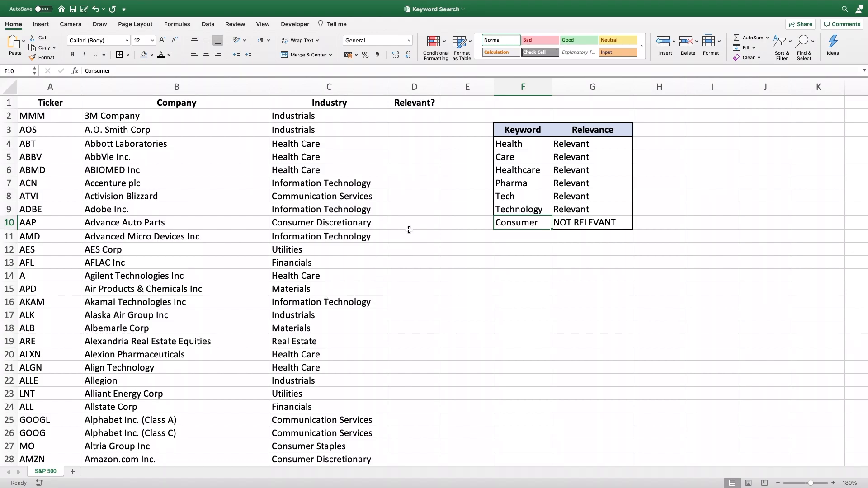
click(510, 224)
click(588, 223)
click(546, 224)
click(579, 224)
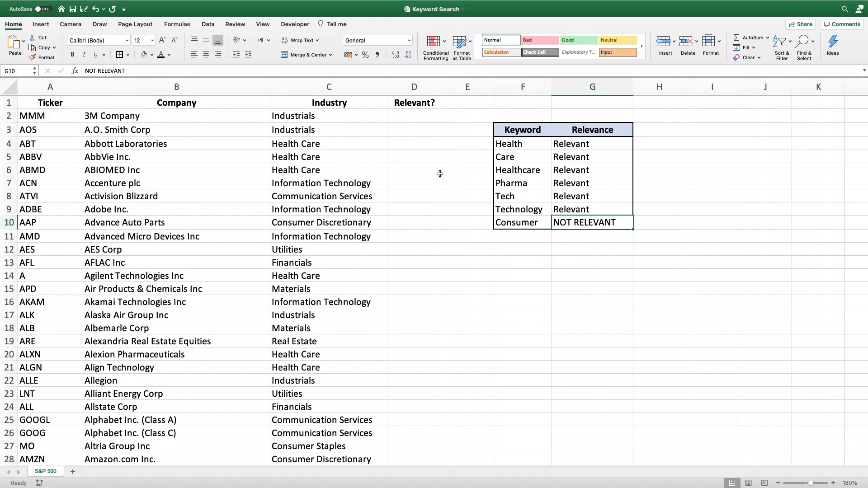
Step: Reselect the Relevance values as the absolute INDEX array $G$4:$G$10 in the D2 formula
click(400, 117)
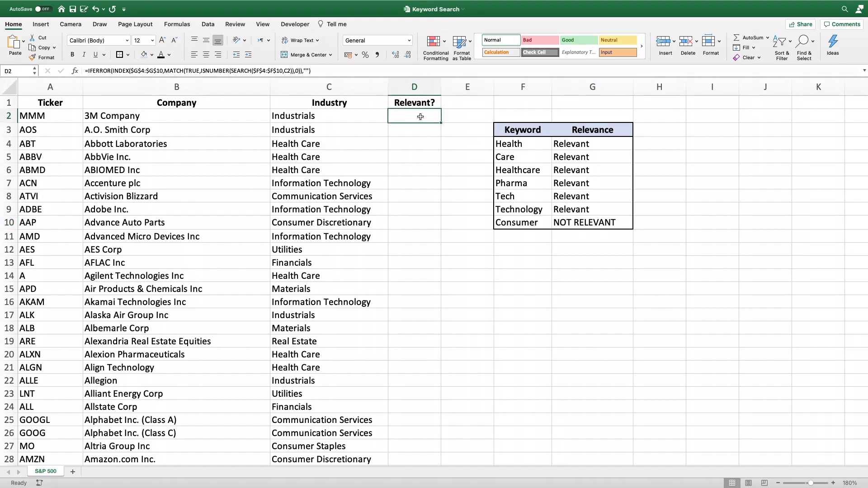
double_click(421, 117)
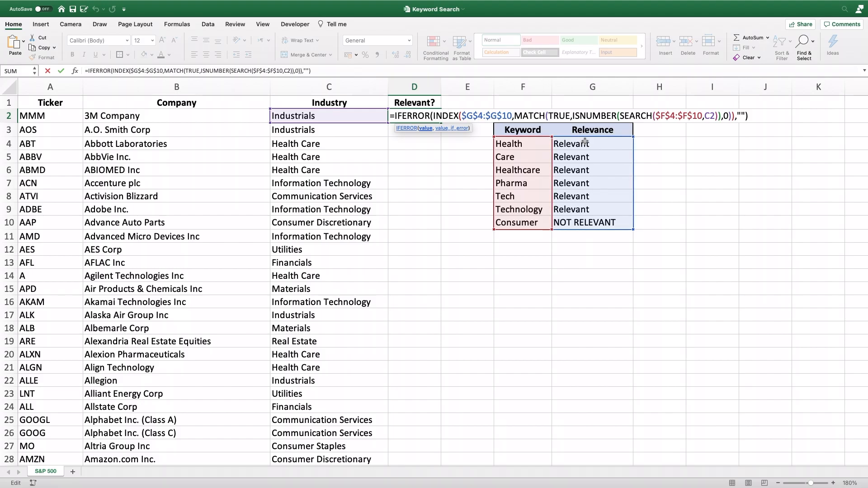
drag(512, 116, 464, 115)
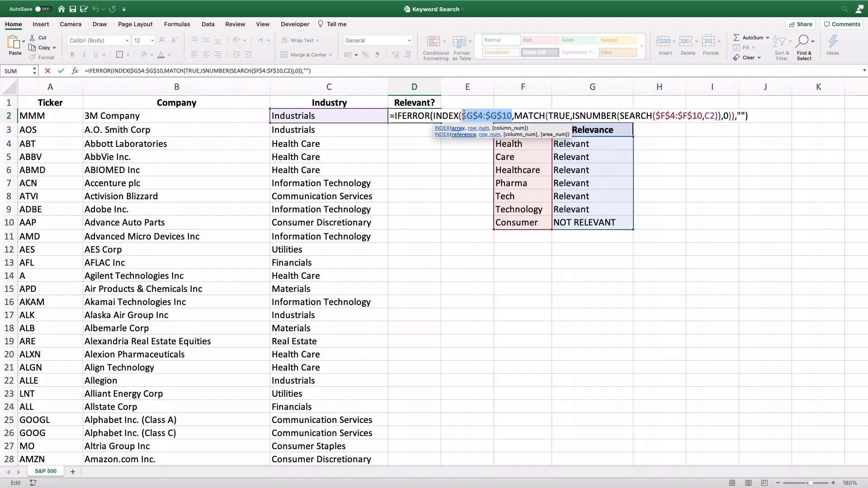
drag(587, 145, 588, 223)
key(F4)
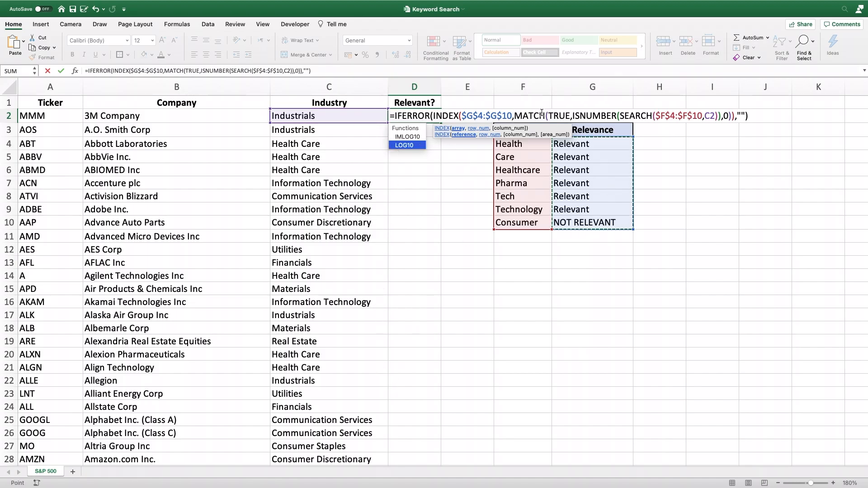
Step: Replace the find_text argument of SEARCH with the keyword range as the absolute reference $F$4:$F$10
click(692, 117)
drag(702, 115, 658, 115)
key(BackSpace)
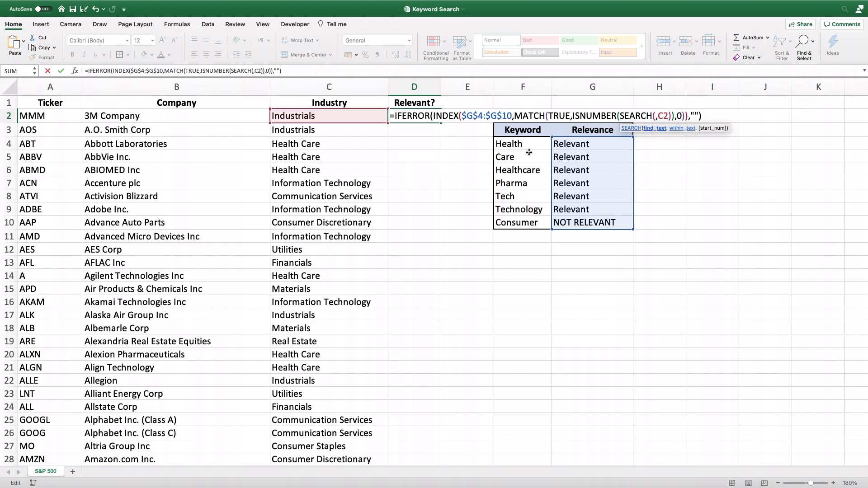
drag(528, 154, 528, 224)
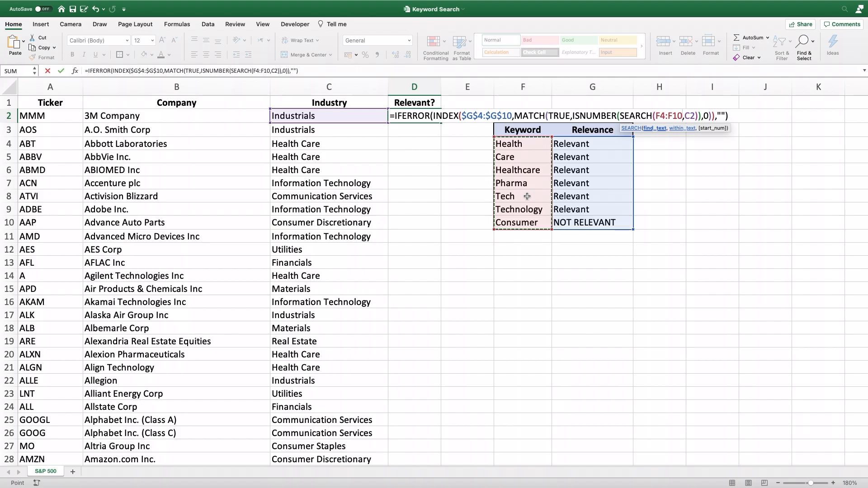
key(F4)
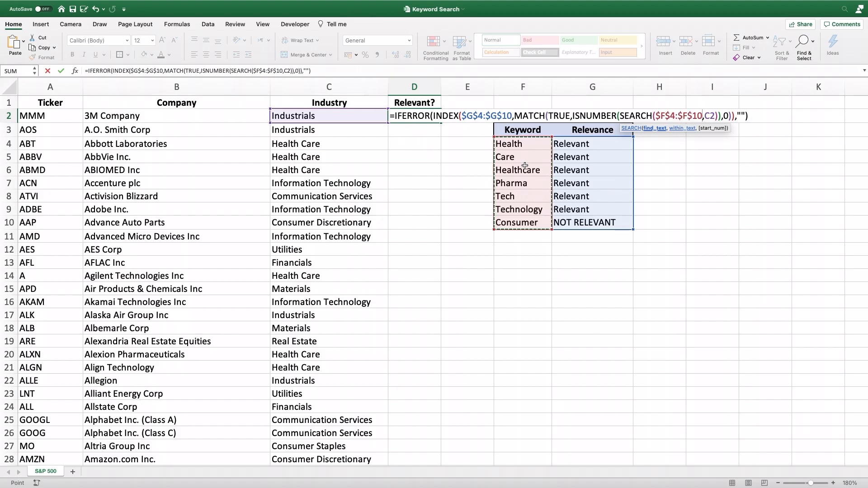
Step: Re-enter industry cell C2 as the within_text argument of SEARCH and commit the formula
click(716, 115)
key(BackSpace)
key(BackSpace)
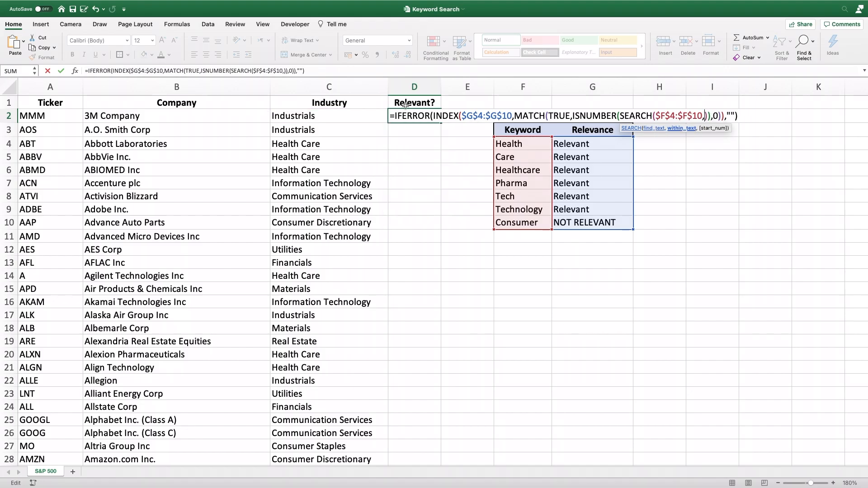
click(337, 117)
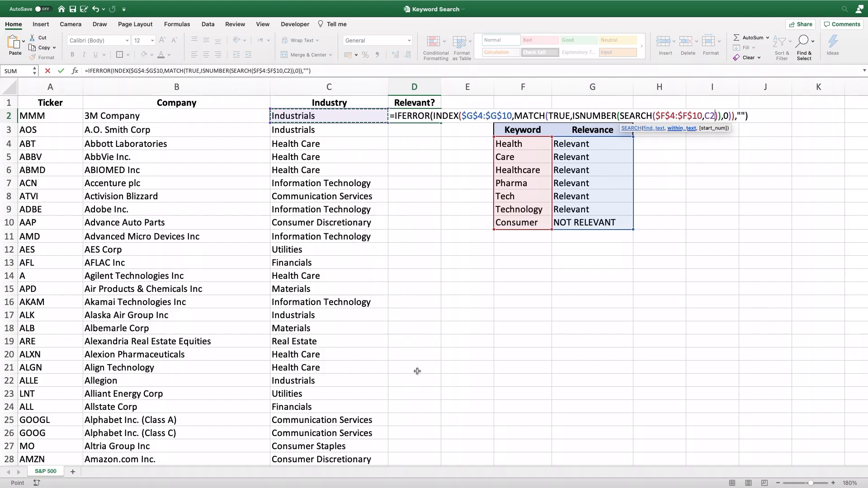
key(Return)
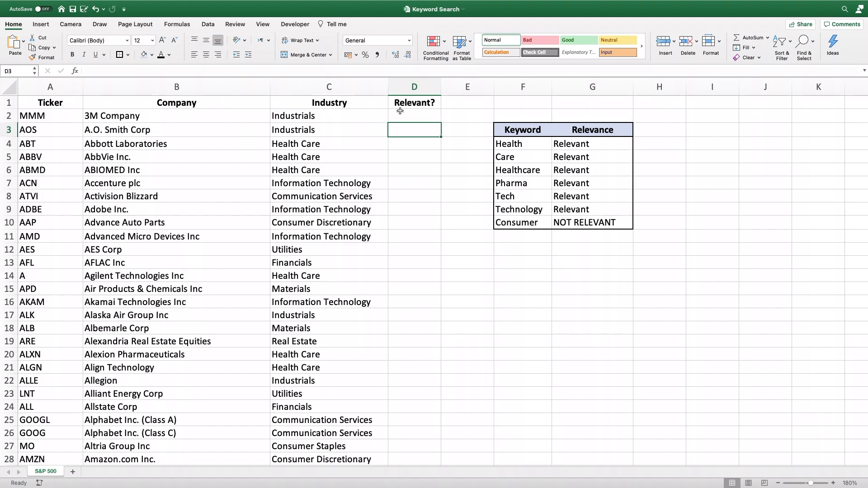
Step: Delete the IFERROR function name from the start of the formula in D2
click(428, 116)
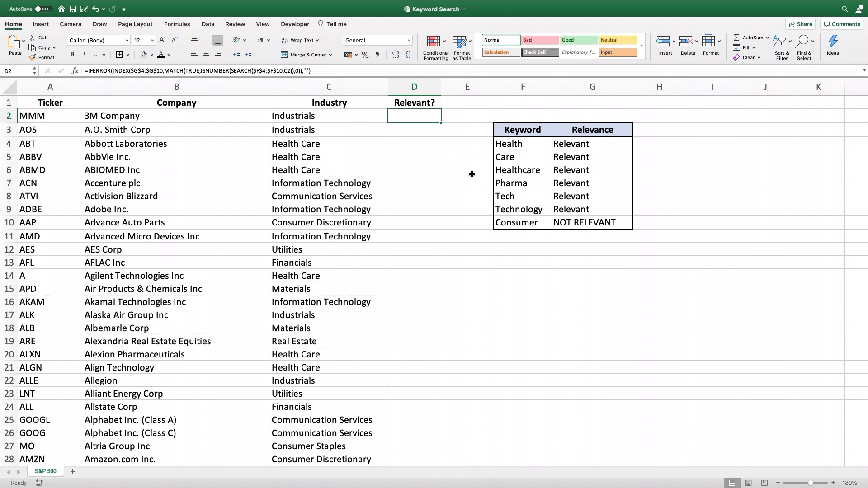
double_click(429, 118)
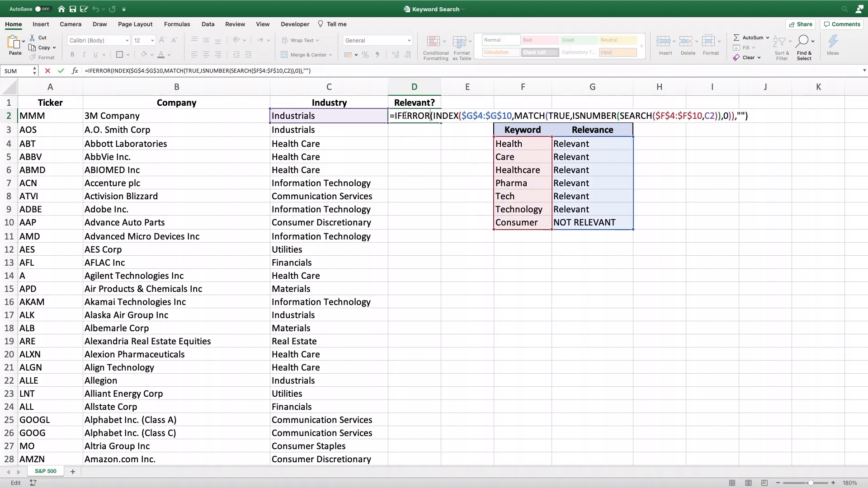
drag(395, 116, 428, 115)
click(429, 116)
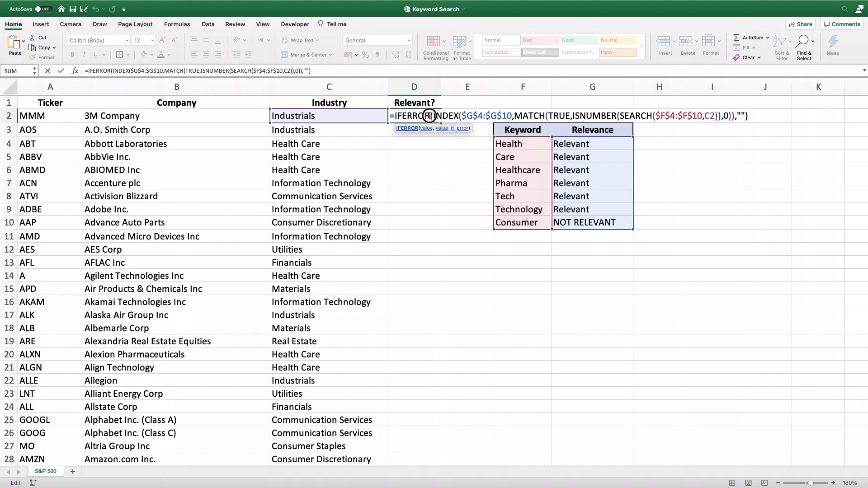
key(BackSpace)
key(BackSpace)
key(BackSpace)
key(BackSpace)
key(BackSpace)
key(BackSpace)
key(BackSpace)
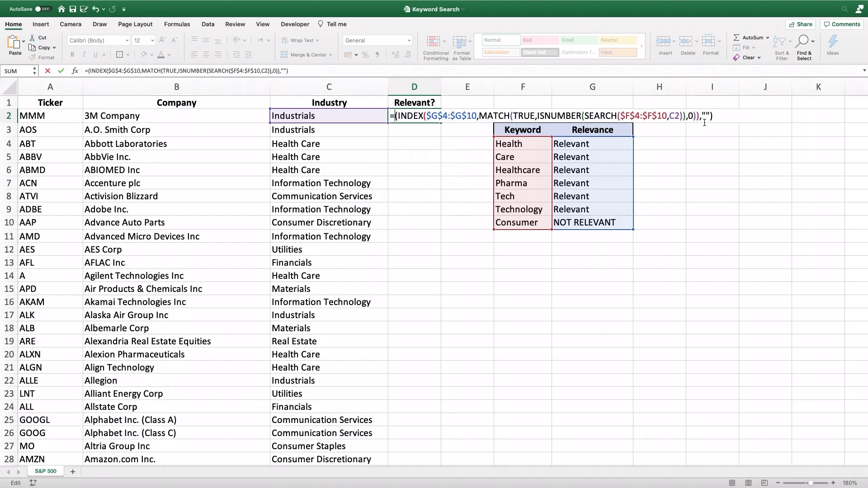
Step: Remove the empty-text fallback argument from the end of the D2 formula and commit it
click(711, 117)
key(BackSpace)
key(BackSpace)
key(BackSpace)
key(BackSpace)
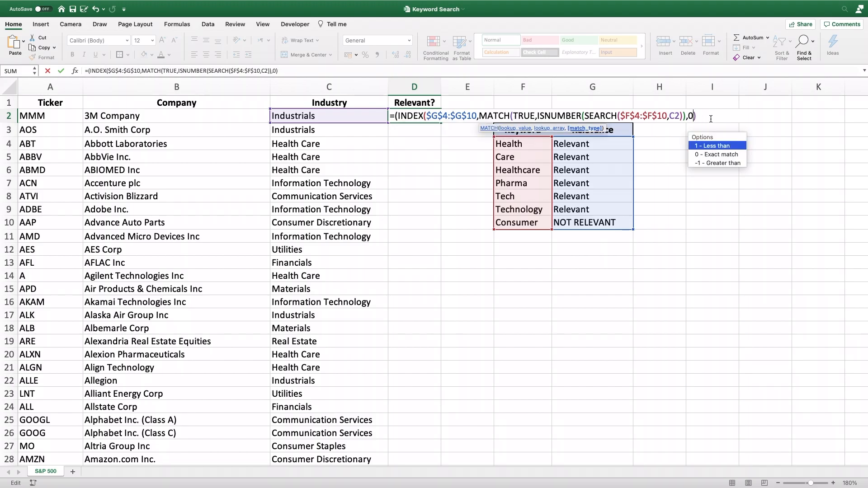
key(Return)
Step: Compare the industry of 3M Company in C2 with the keywords in F4:F10
click(470, 202)
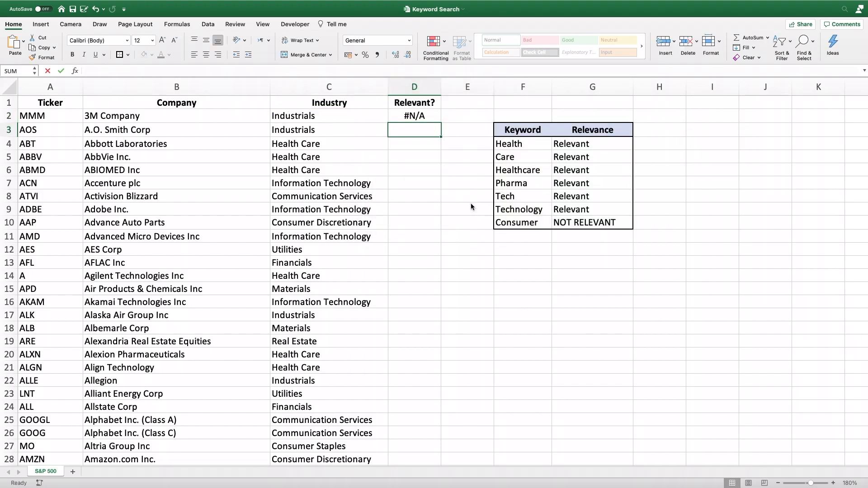
click(307, 117)
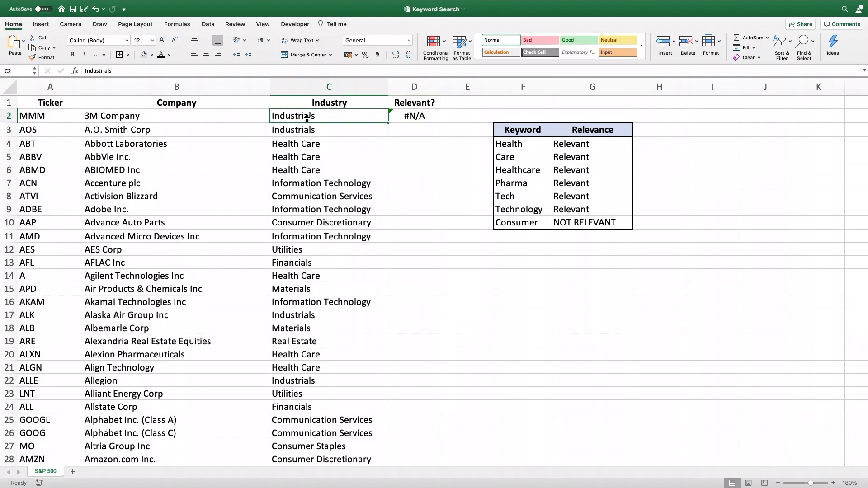
drag(537, 144, 522, 223)
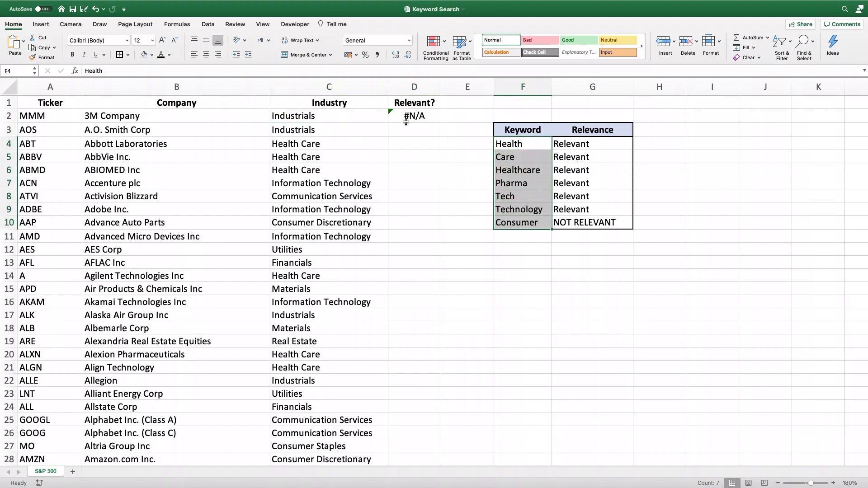
Step: Reinsert the IFERROR function name before the opening parenthesis of the INDEX formula in D2
click(435, 118)
double_click(436, 117)
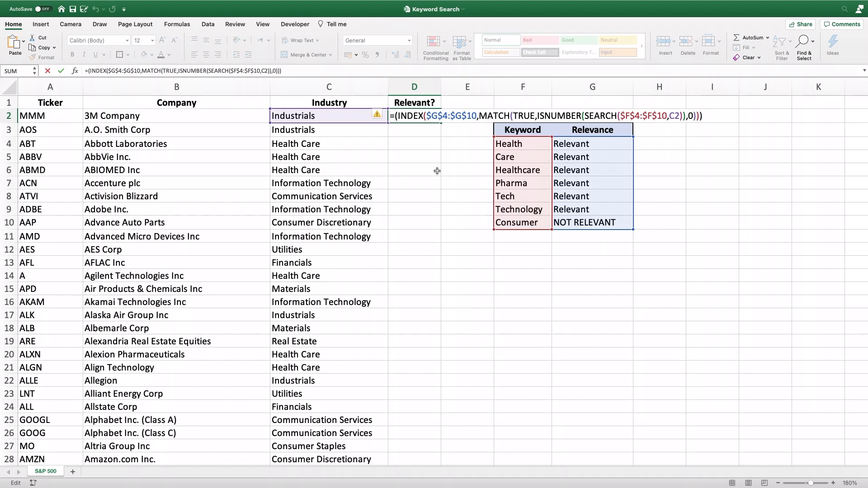
text(if)
key(Right)
key(Left)
text(ERROR)
key(Tab)
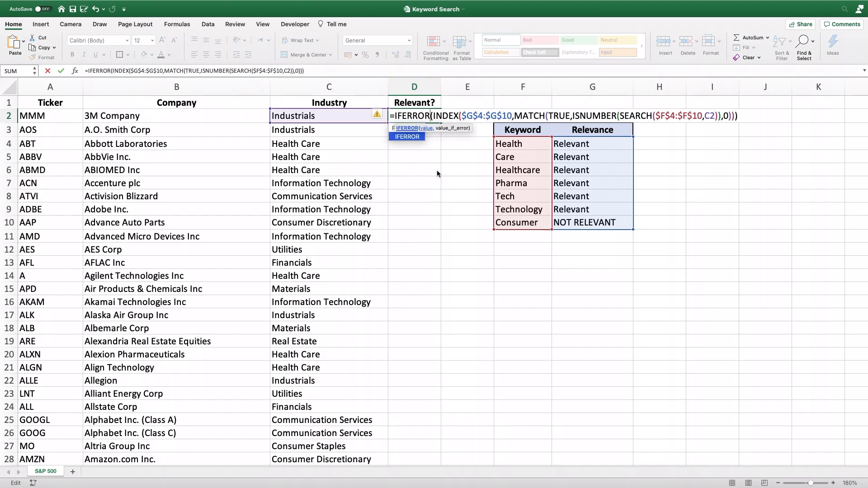
Step: Add empty text ("") as the value_if_error argument at the end of the D2 formula and commit it
click(735, 116)
text(")
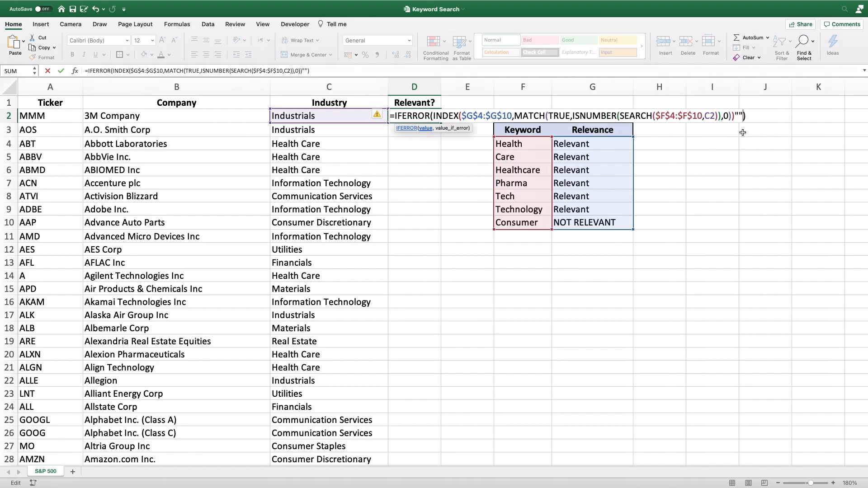
key(BackSpace)
key(BackSpace)
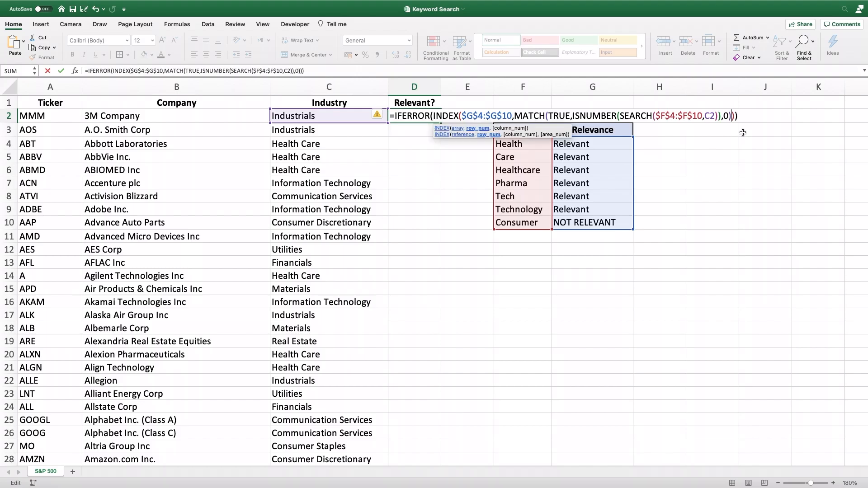
key(Right)
text(,)
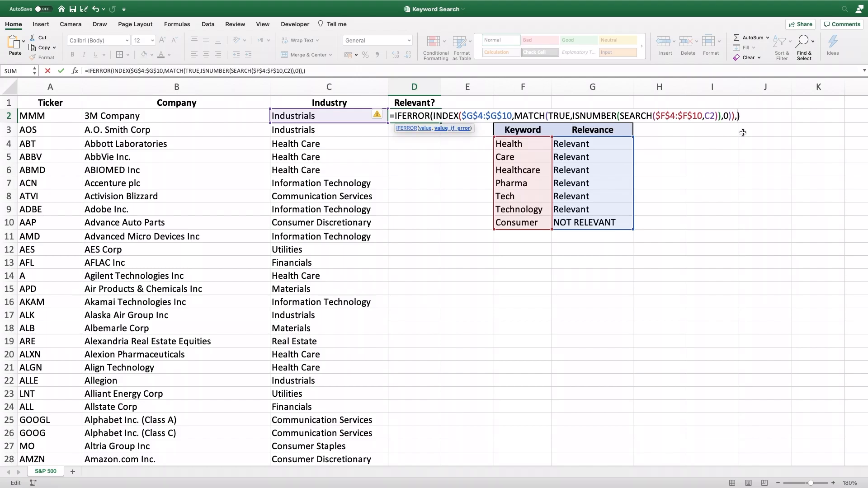
text("")
key(Return)
Step: Fill the D2 formula down the whole Relevant? column and check the labels in D4:D7 and D10
click(396, 115)
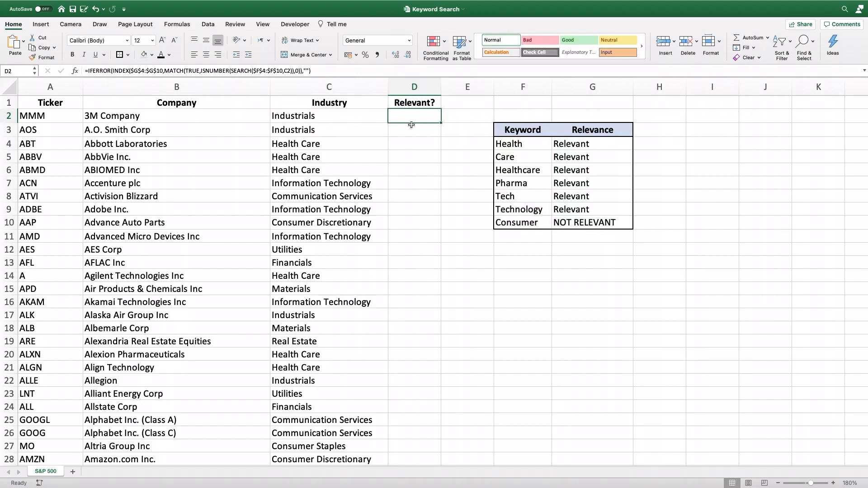
double_click(440, 122)
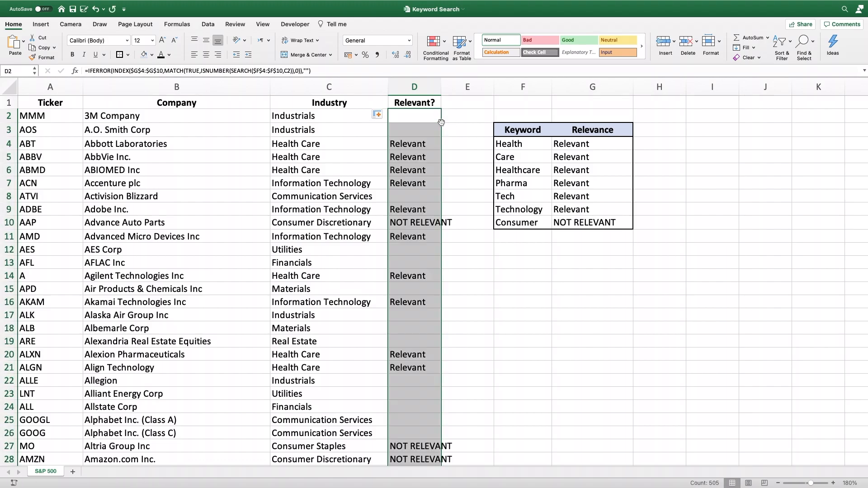
click(433, 149)
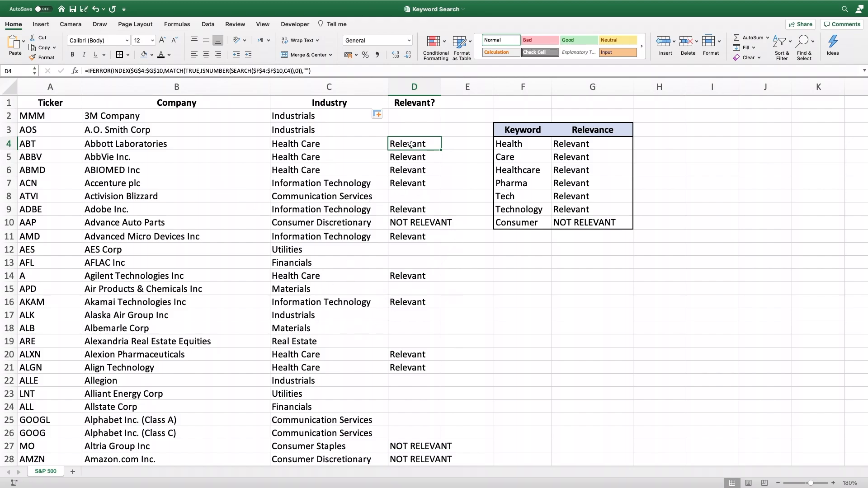
drag(410, 144, 411, 184)
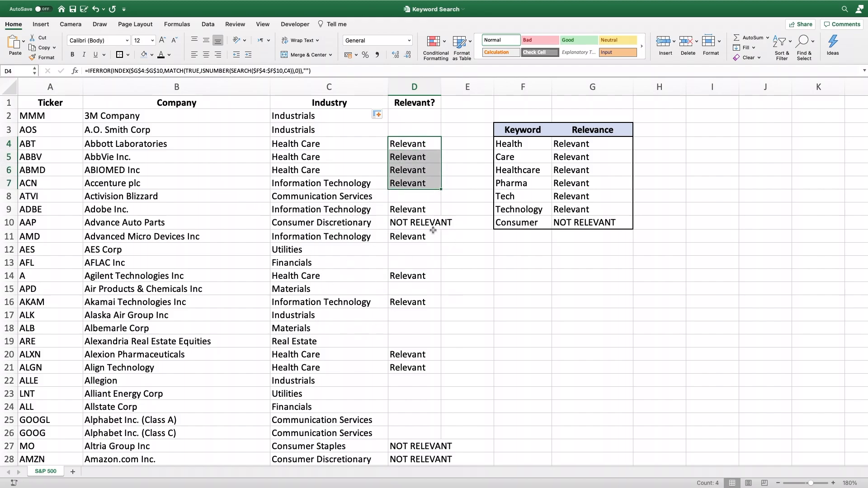
click(346, 223)
click(412, 228)
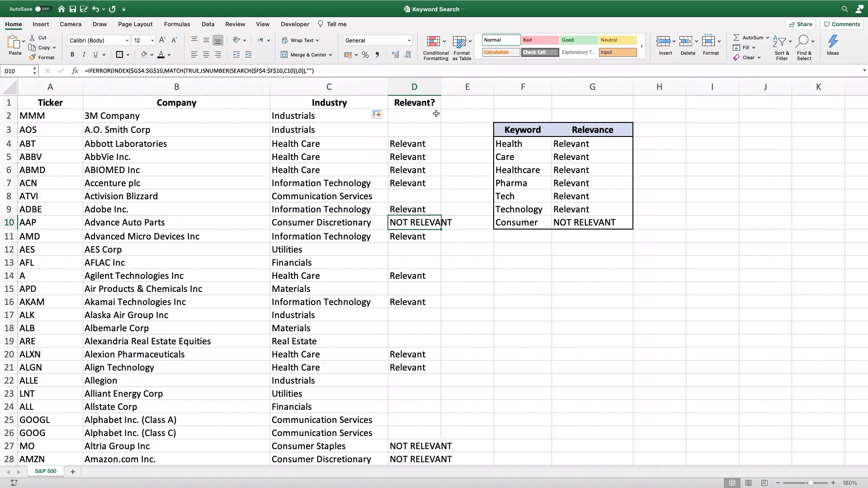
Step: Sort the company table by the Relevant? column in descending order, expanding the sort to the adjacent columns
click(414, 86)
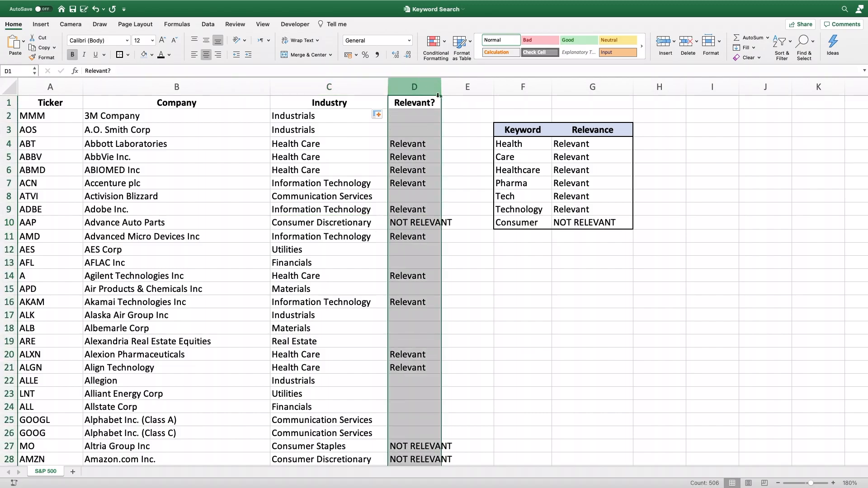
click(211, 25)
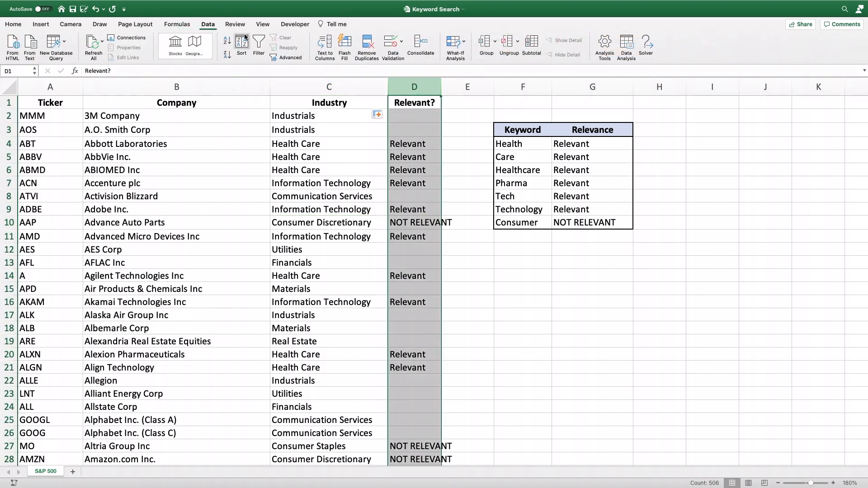
click(228, 54)
click(482, 181)
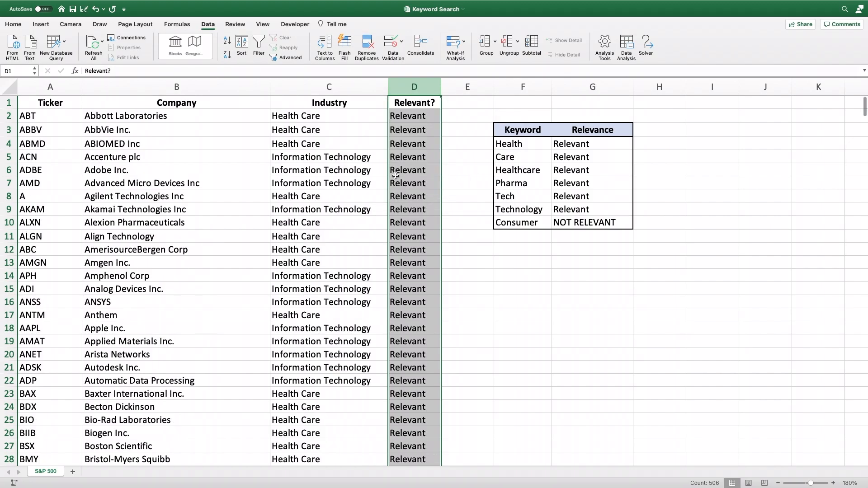
Step: Examine the sorted company list, comparing each industry with its relevance label through the relevant, not relevant and blank groups
click(416, 194)
scroll(376, 301, down, 4)
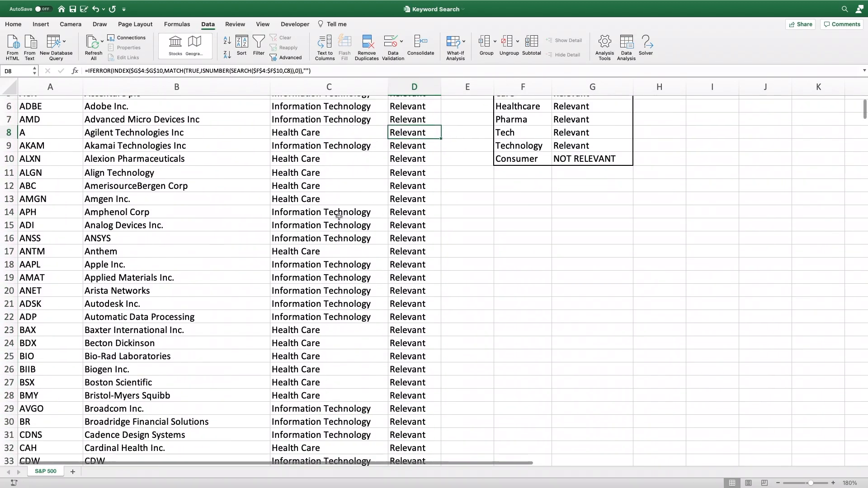
scroll(368, 306, down, 20)
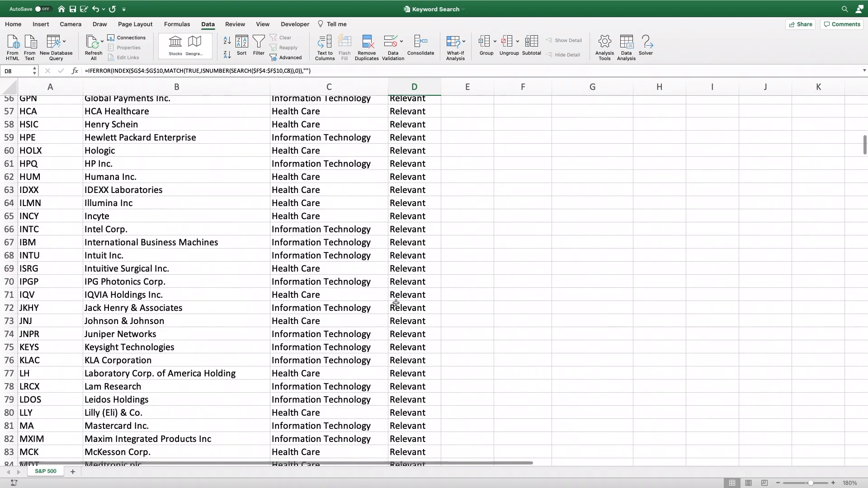
scroll(398, 302, down, 17)
scroll(417, 270, up, 3)
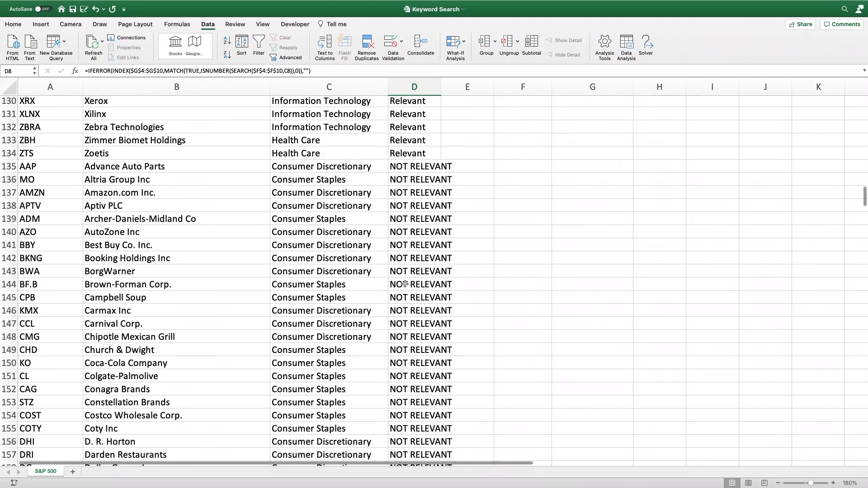
scroll(417, 270, down, 20)
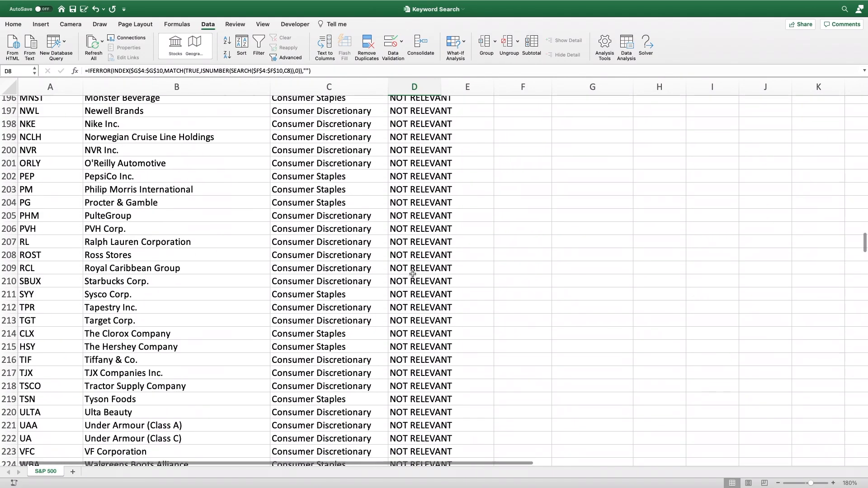
scroll(412, 271, down, 4)
scroll(409, 250, up, 3)
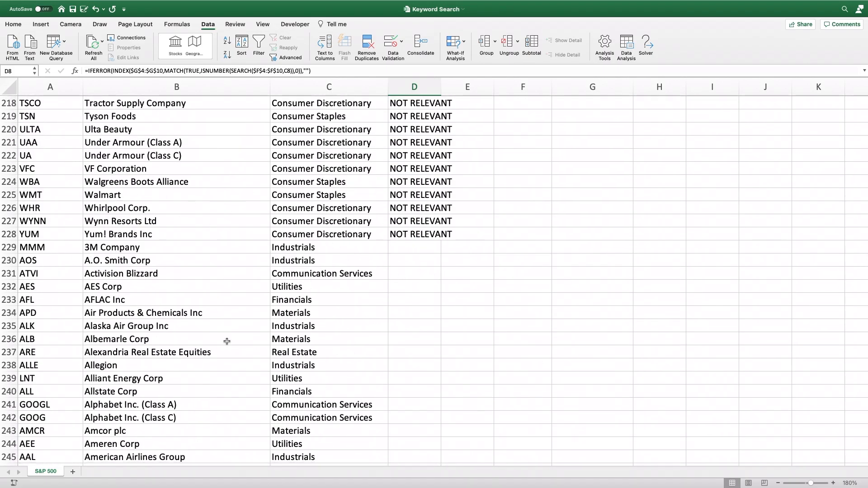
scroll(333, 355, up, 20)
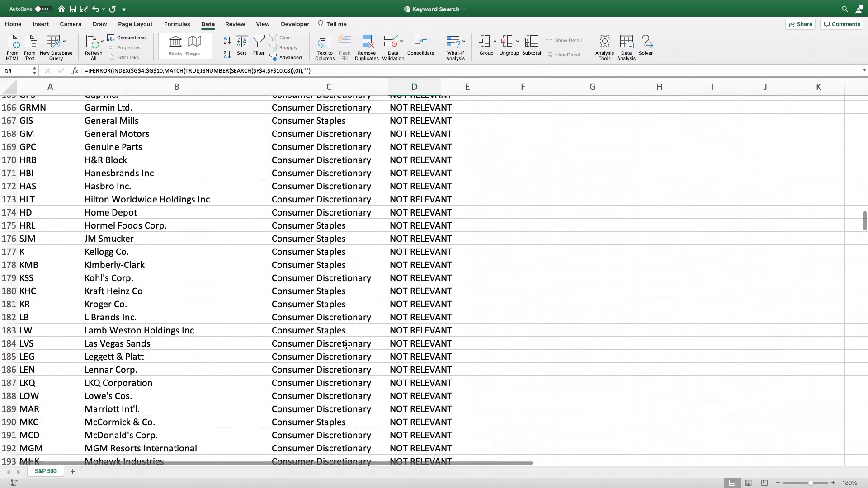
scroll(348, 345, up, 20)
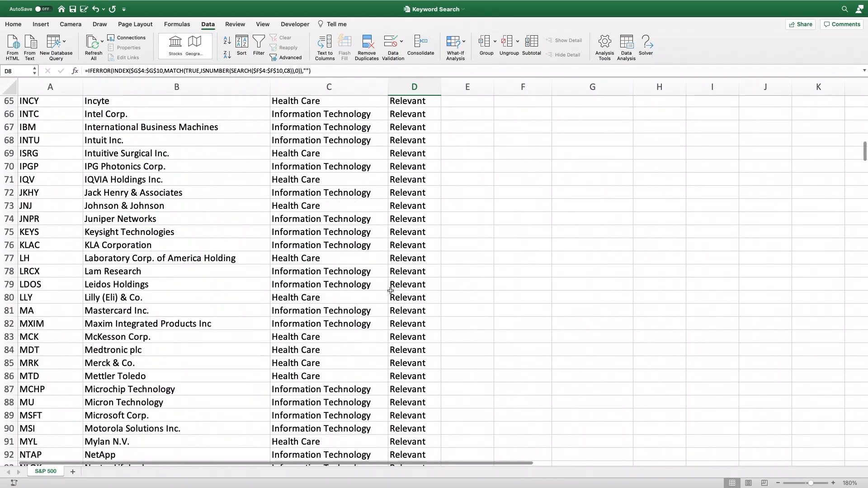
scroll(393, 290, up, 12)
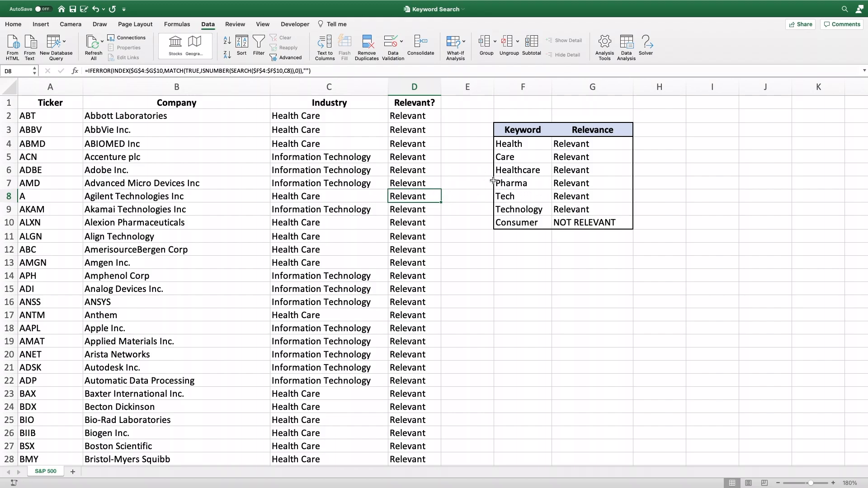
Step: Review the relevance labels in G4:G10 of the keyword table, ending on the label for Health
drag(613, 146, 613, 219)
click(608, 145)
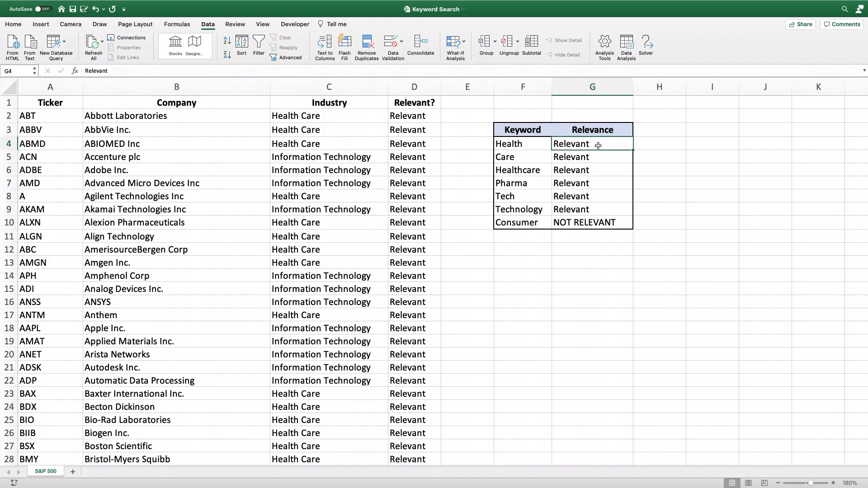